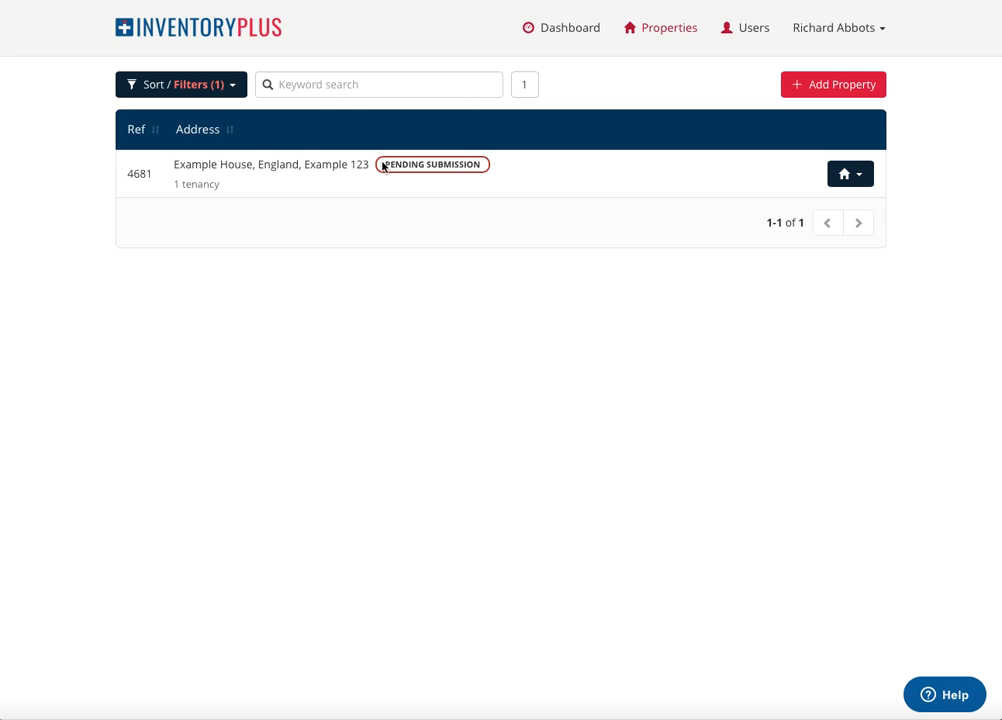
Continue the draft Check-In Inventory for Example House and save its tenant details as they stand.
{"action": "left_click", "coordinate": [510, 177]}
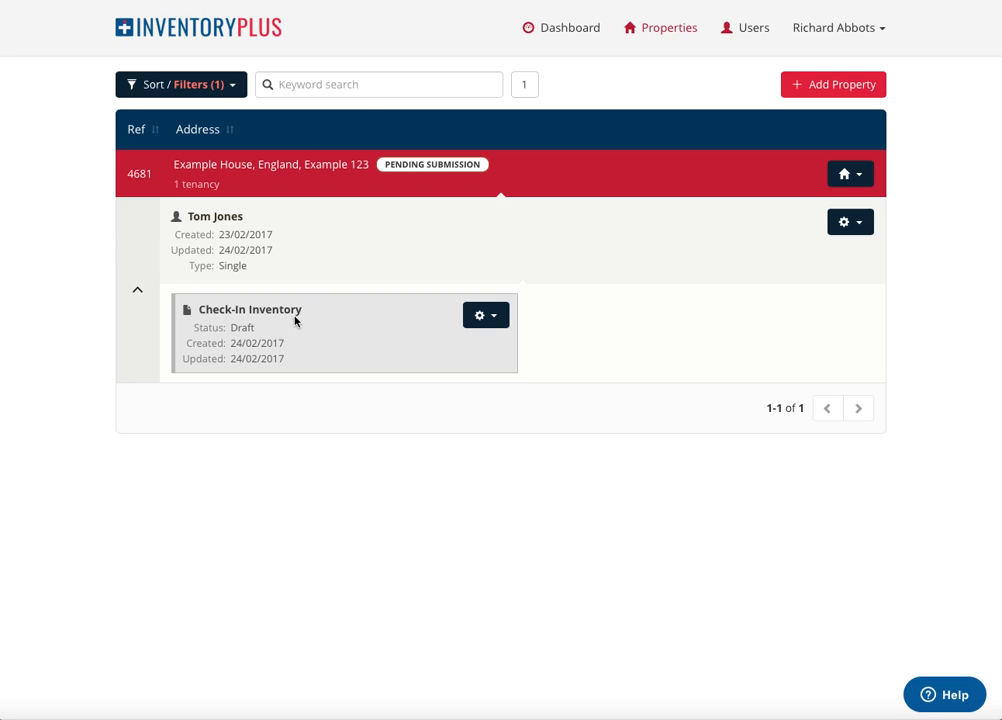
{"action": "left_click", "coordinate": [495, 327]}
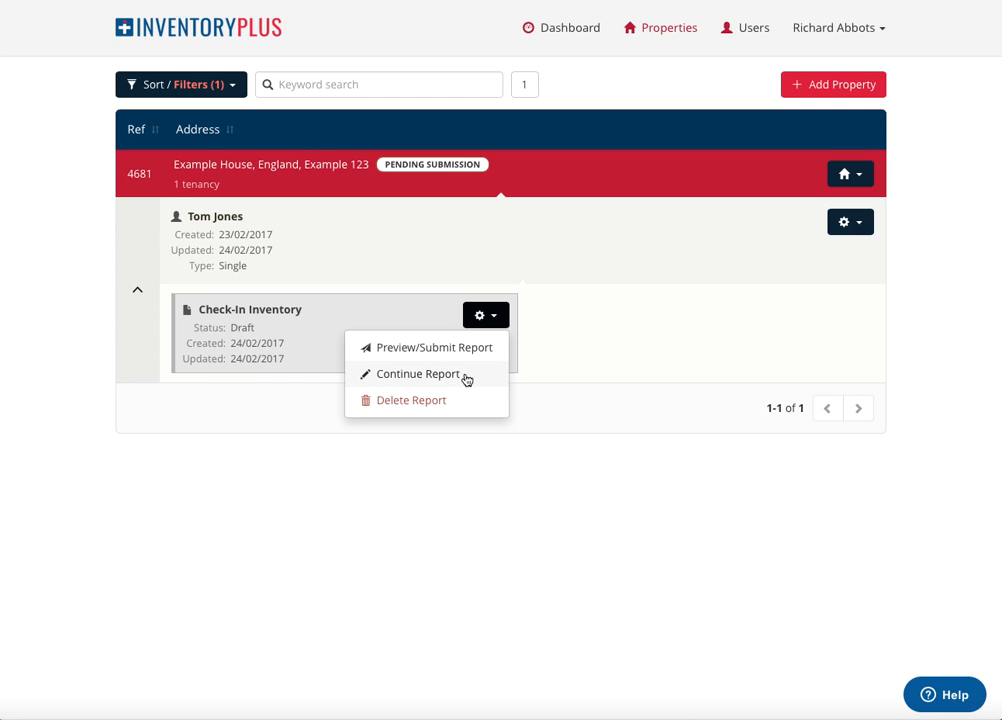
{"action": "left_click", "coordinate": [408, 376]}
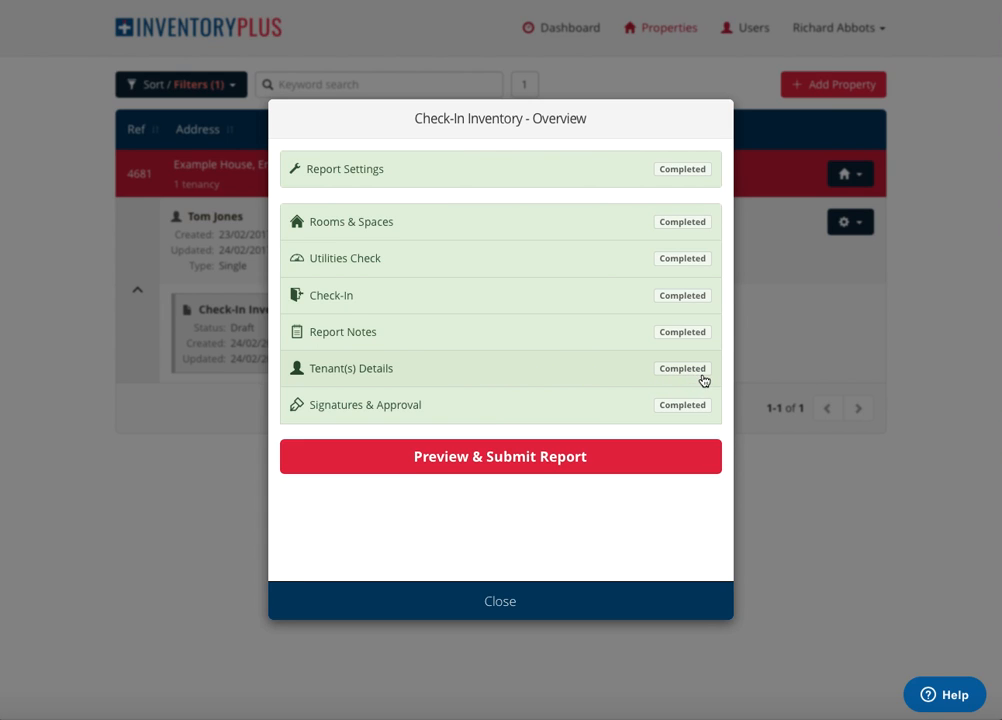
{"action": "left_click", "coordinate": [480, 374]}
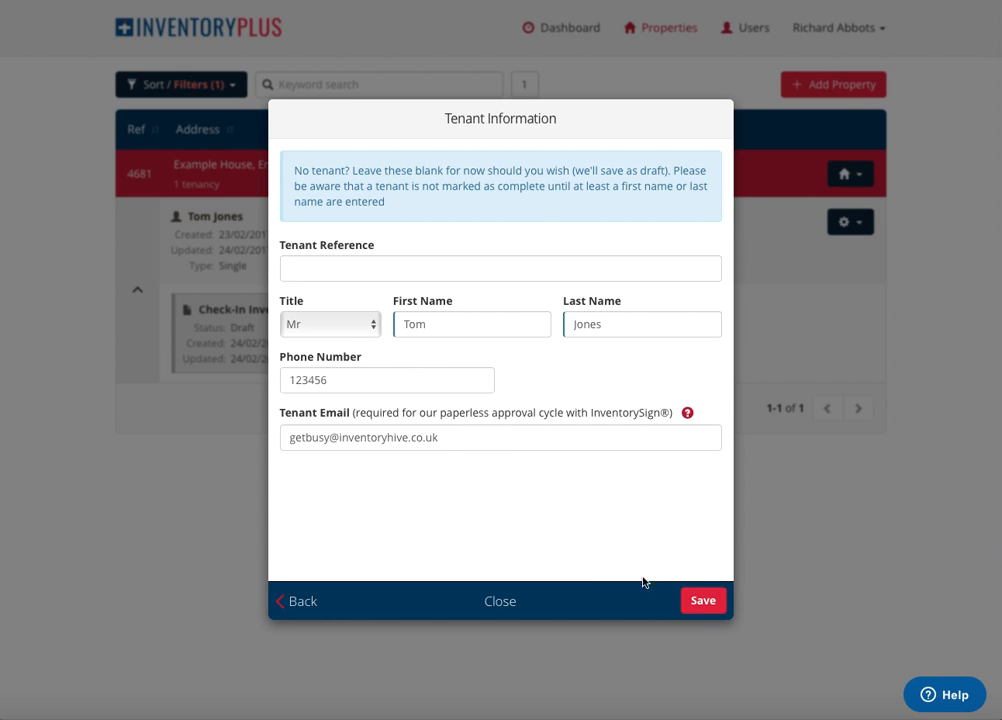
{"action": "left_click", "coordinate": [706, 603]}
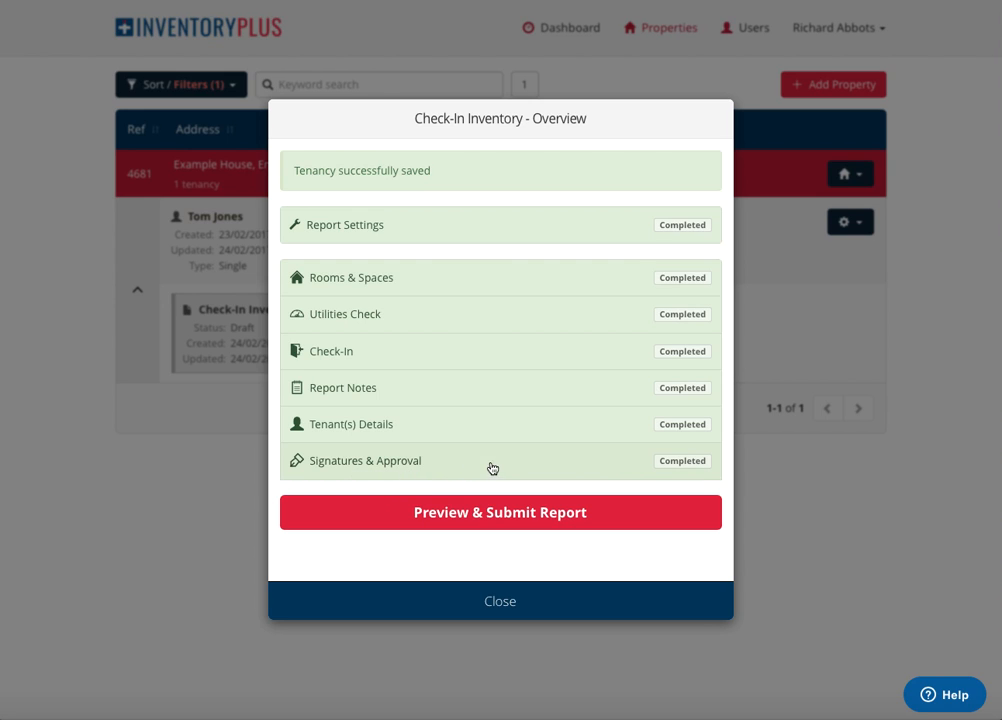
Open the report's Signatures & Approval section, allowing location access, and review the tenant approval questions.
{"action": "left_click", "coordinate": [499, 467]}
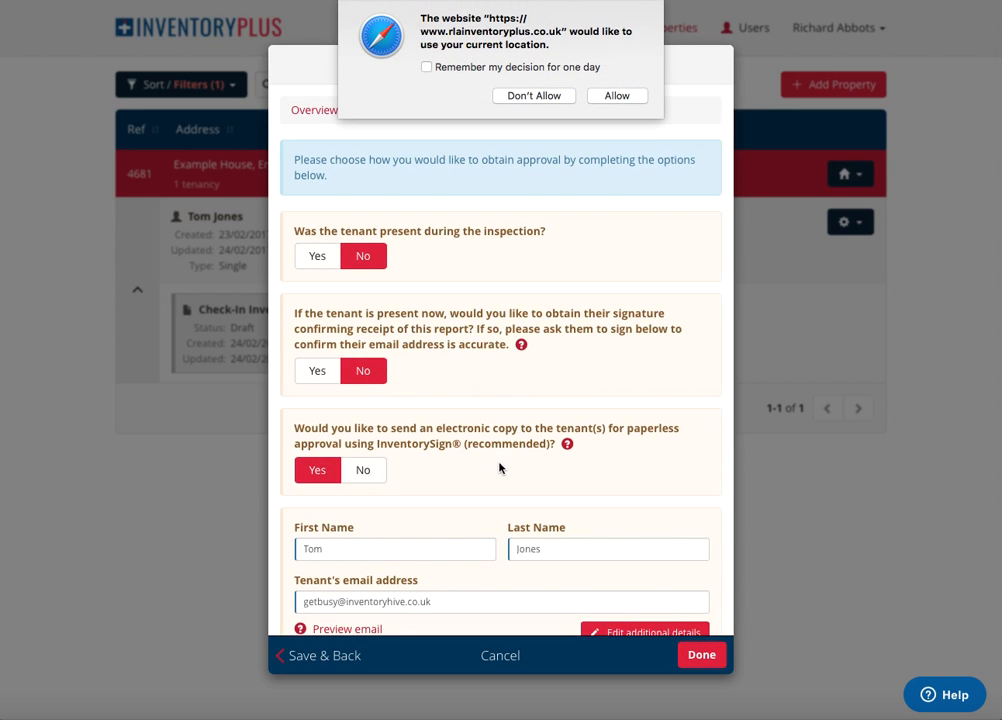
{"action": "left_click", "coordinate": [612, 95]}
{"action": "scroll", "coordinate": [501, 394], "scroll_direction": "down", "scroll_amount": 3}
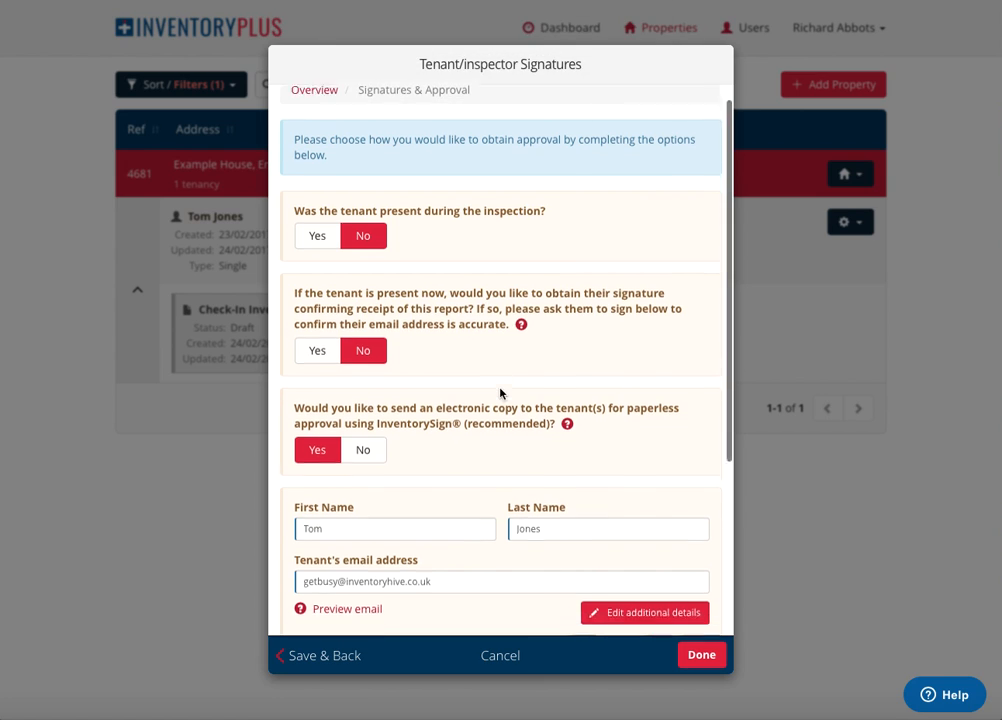
{"action": "scroll", "coordinate": [500, 393], "scroll_direction": "up", "scroll_amount": 1}
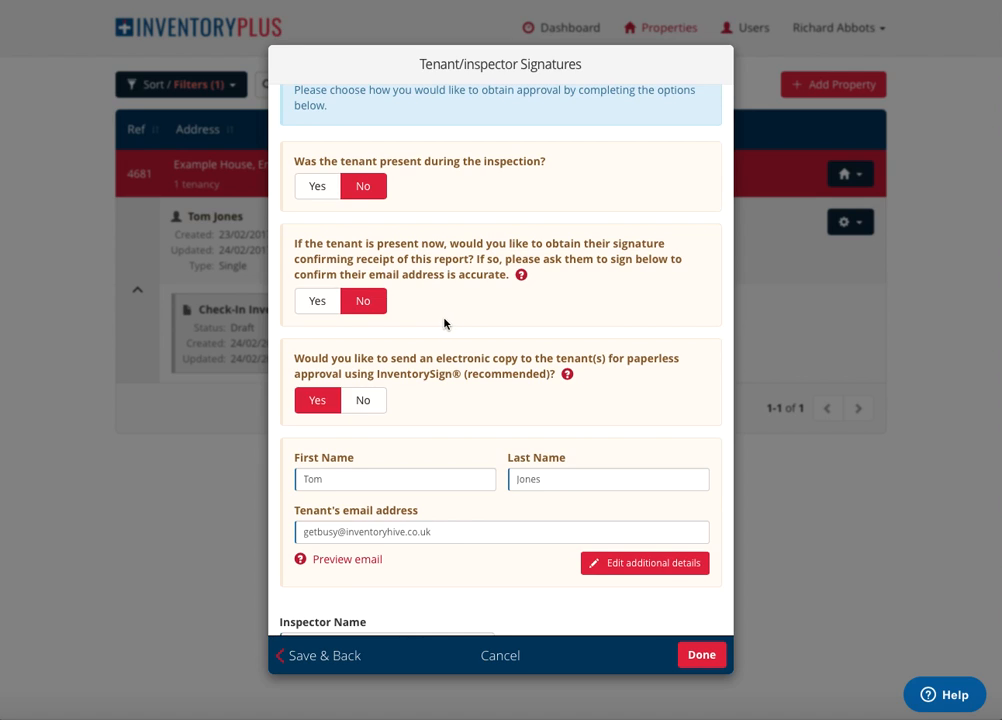
{"action": "scroll", "coordinate": [445, 322], "scroll_direction": "down", "scroll_amount": 1}
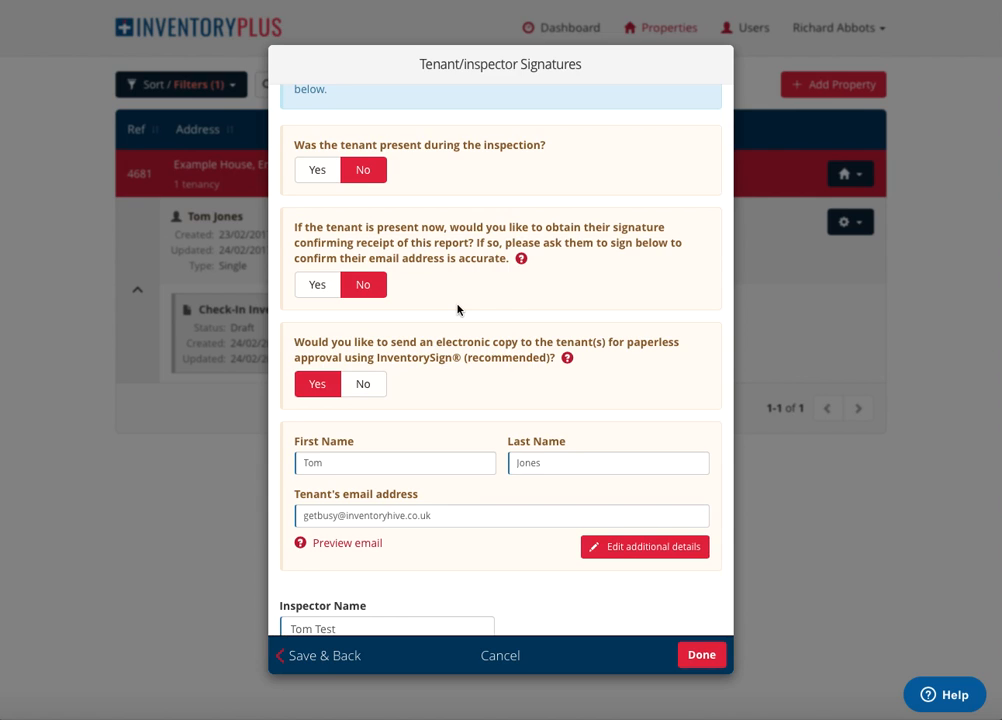
{"action": "scroll", "coordinate": [457, 309], "scroll_direction": "down", "scroll_amount": 3}
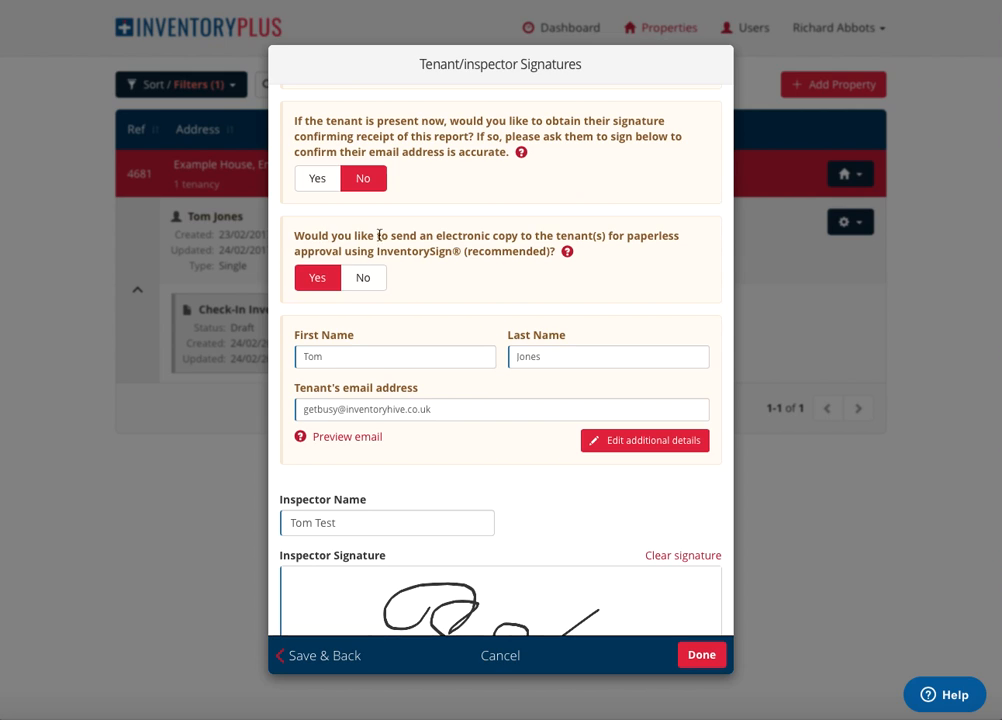
{"action": "scroll", "coordinate": [427, 239], "scroll_direction": "up", "scroll_amount": 1}
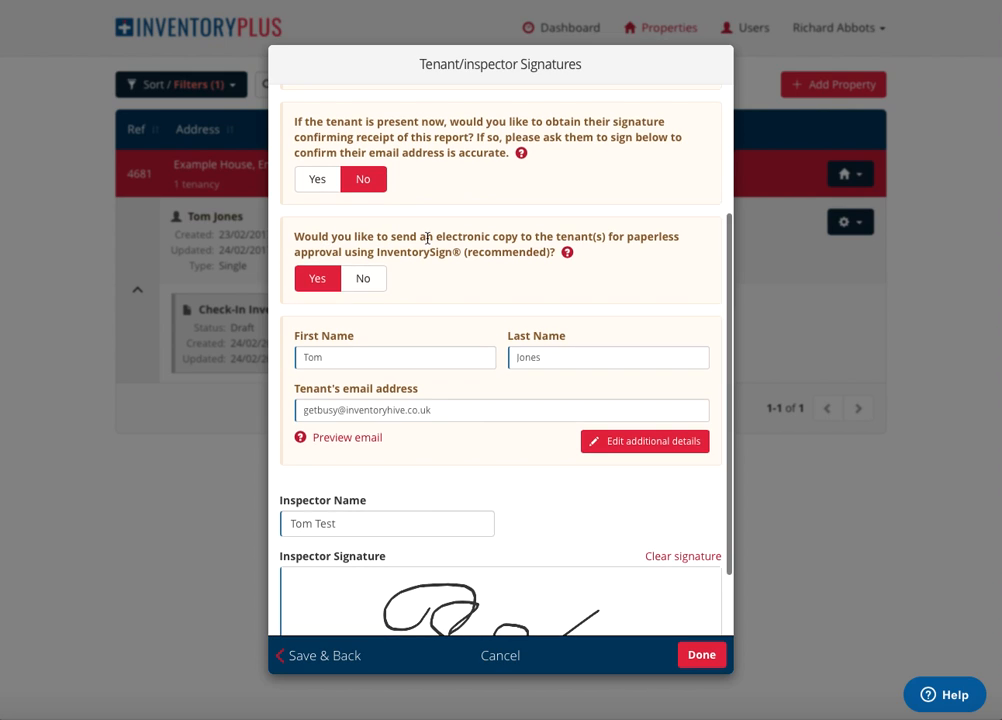
{"action": "scroll", "coordinate": [633, 236], "scroll_direction": "up", "scroll_amount": 1}
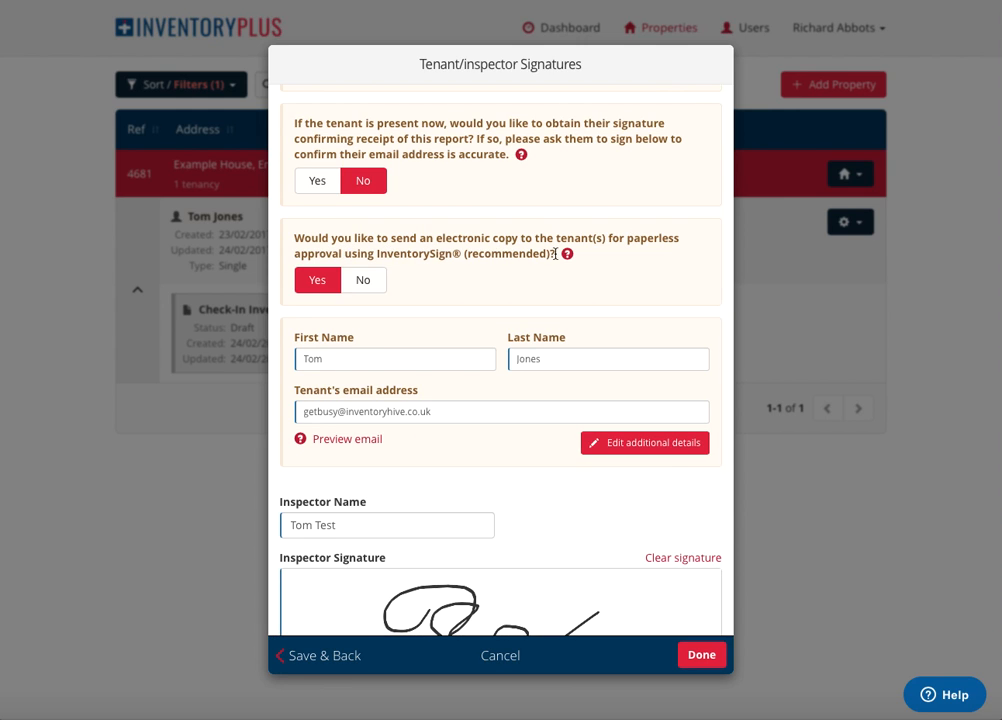
Try answering No to sending the tenant an electronic copy for InventorySign approval, and restore the answer to Yes.
{"action": "left_click", "coordinate": [365, 284]}
{"action": "scroll", "coordinate": [494, 339], "scroll_direction": "down", "scroll_amount": 2}
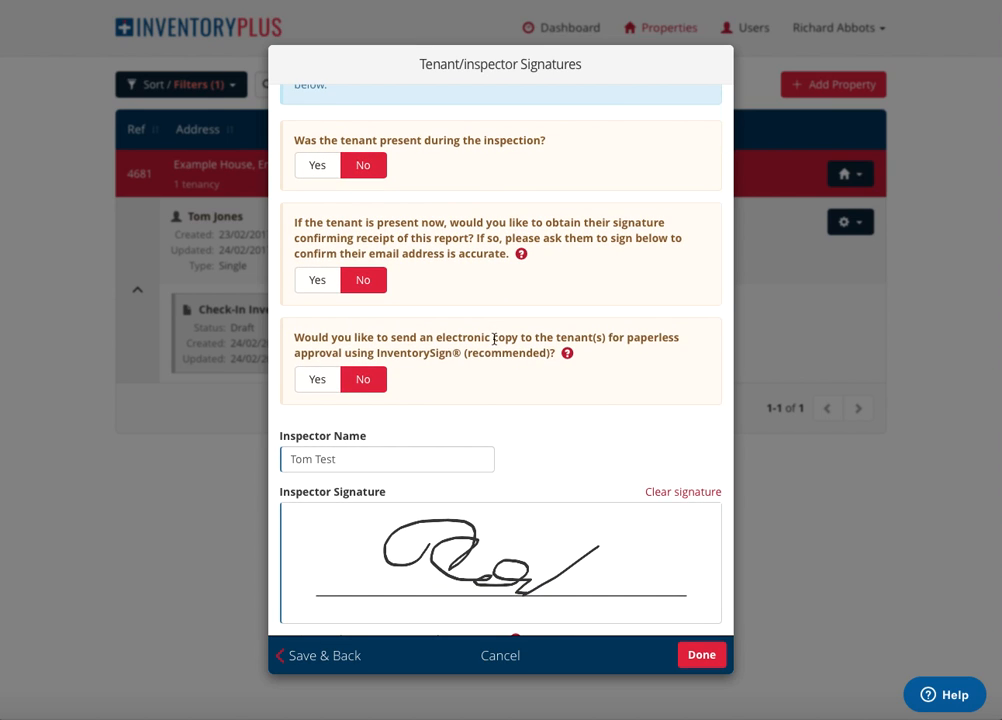
{"action": "scroll", "coordinate": [494, 340], "scroll_direction": "down", "scroll_amount": 1}
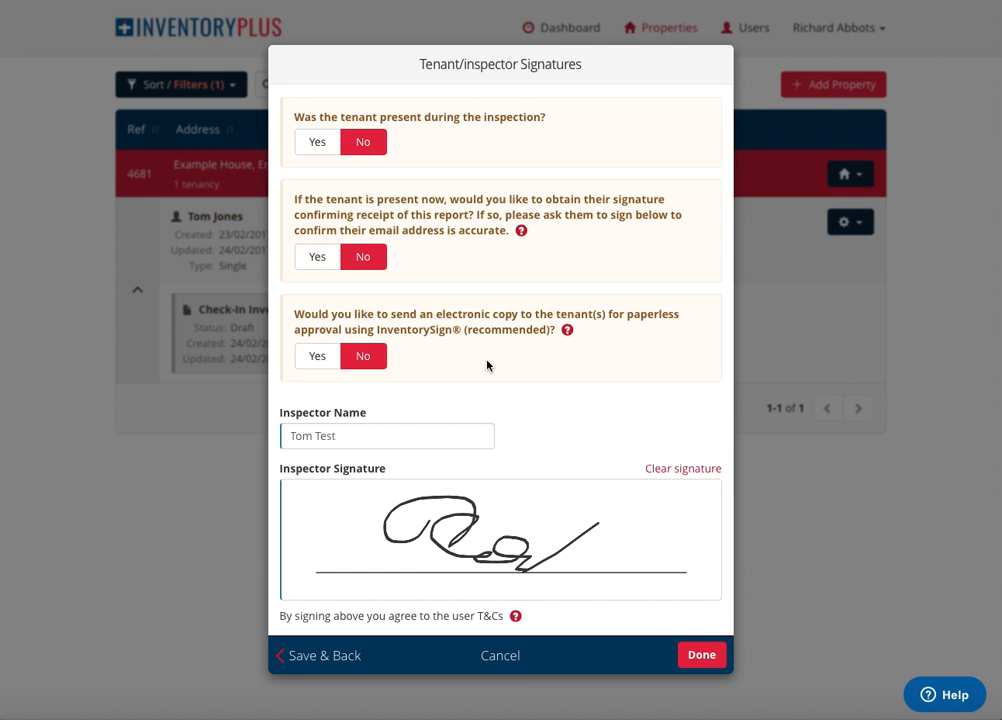
{"action": "scroll", "coordinate": [487, 366], "scroll_direction": "down", "scroll_amount": 1}
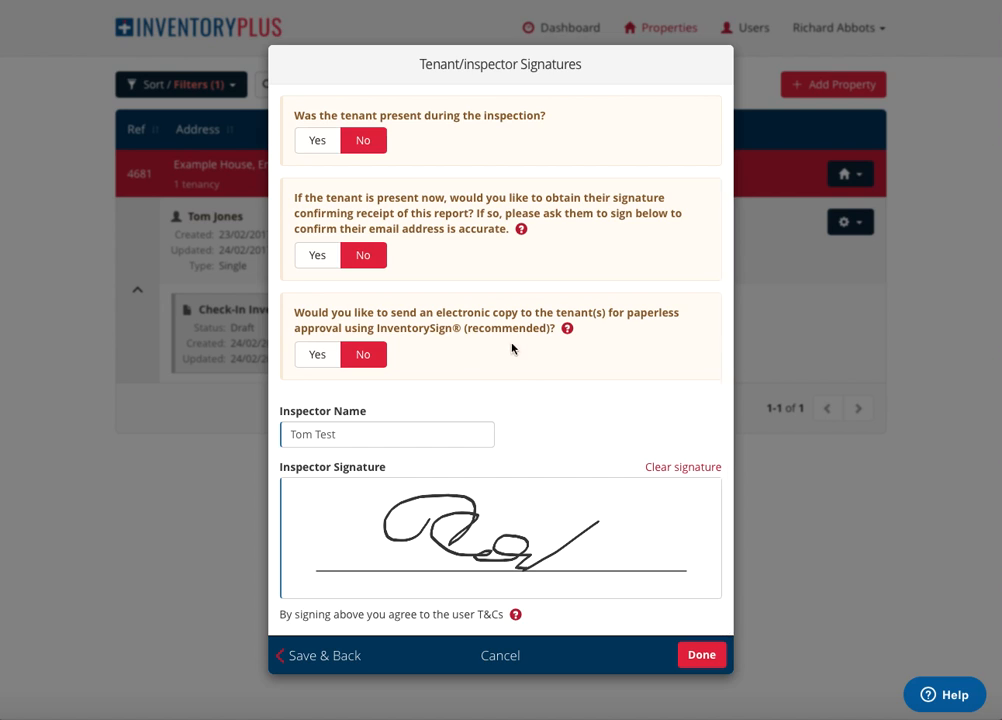
{"action": "left_click", "coordinate": [320, 357]}
Check the tenant's contact fields and the inspector signature, and save the signatures and approval section.
{"action": "scroll", "coordinate": [561, 376], "scroll_direction": "down", "scroll_amount": 5}
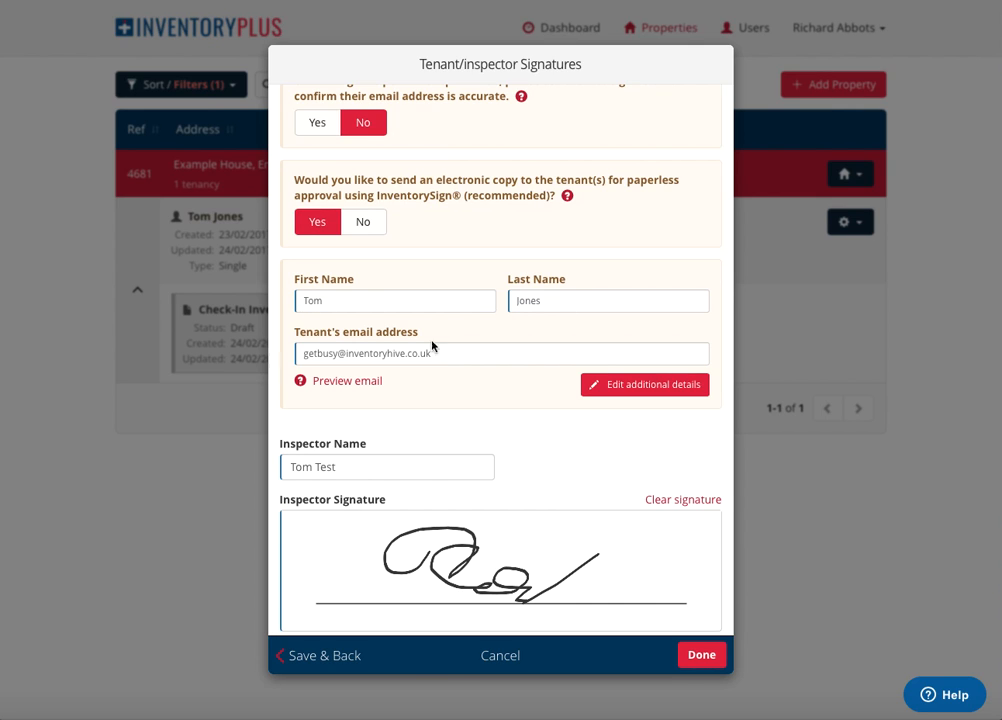
{"action": "scroll", "coordinate": [515, 375], "scroll_direction": "up", "scroll_amount": 1}
{"action": "scroll", "coordinate": [517, 395], "scroll_direction": "down", "scroll_amount": 2}
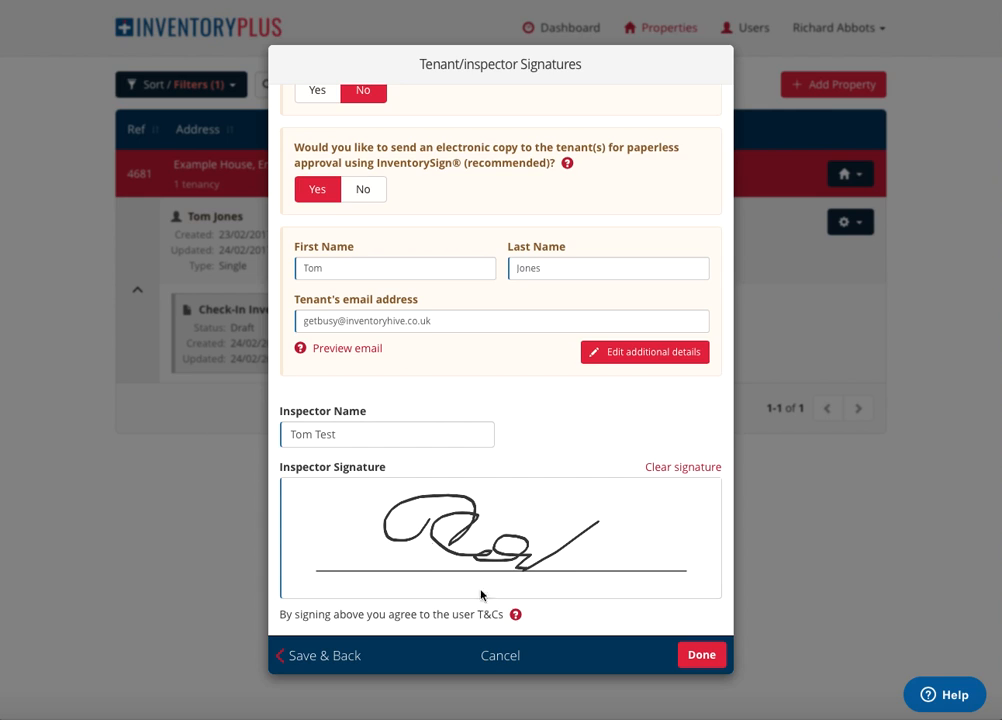
{"action": "left_click", "coordinate": [700, 662]}
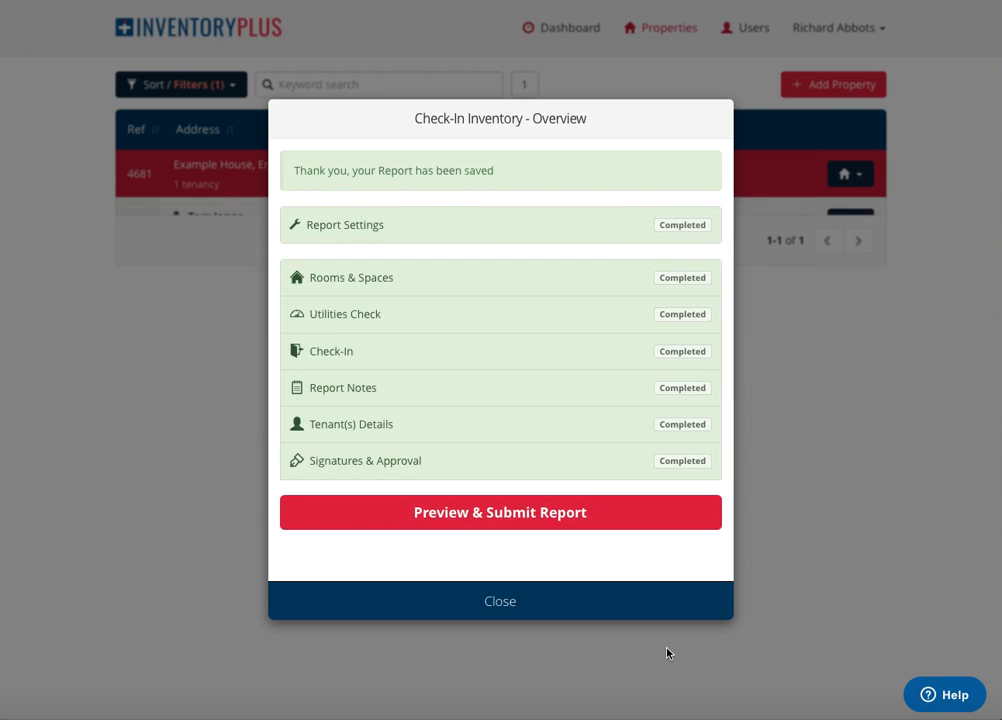
Preview the check-in inventory report through to the room photos and submit it, dismissing the submission summary.
{"action": "left_click", "coordinate": [485, 518]}
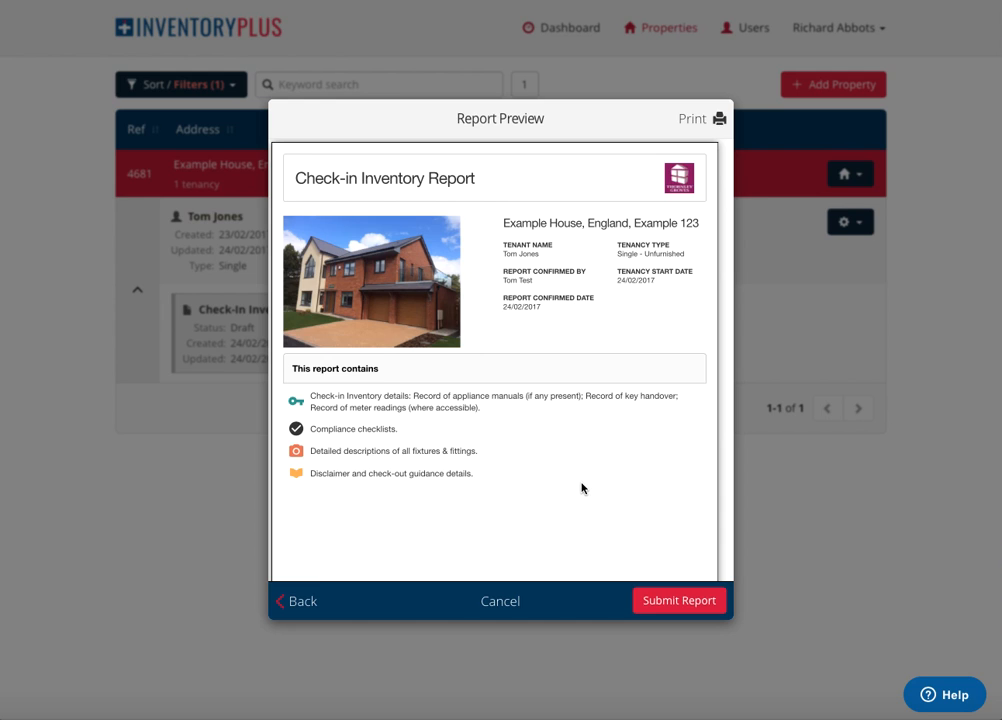
{"action": "scroll", "coordinate": [582, 488], "scroll_direction": "down", "scroll_amount": 2}
{"action": "scroll", "coordinate": [582, 488], "scroll_direction": "down", "scroll_amount": 5}
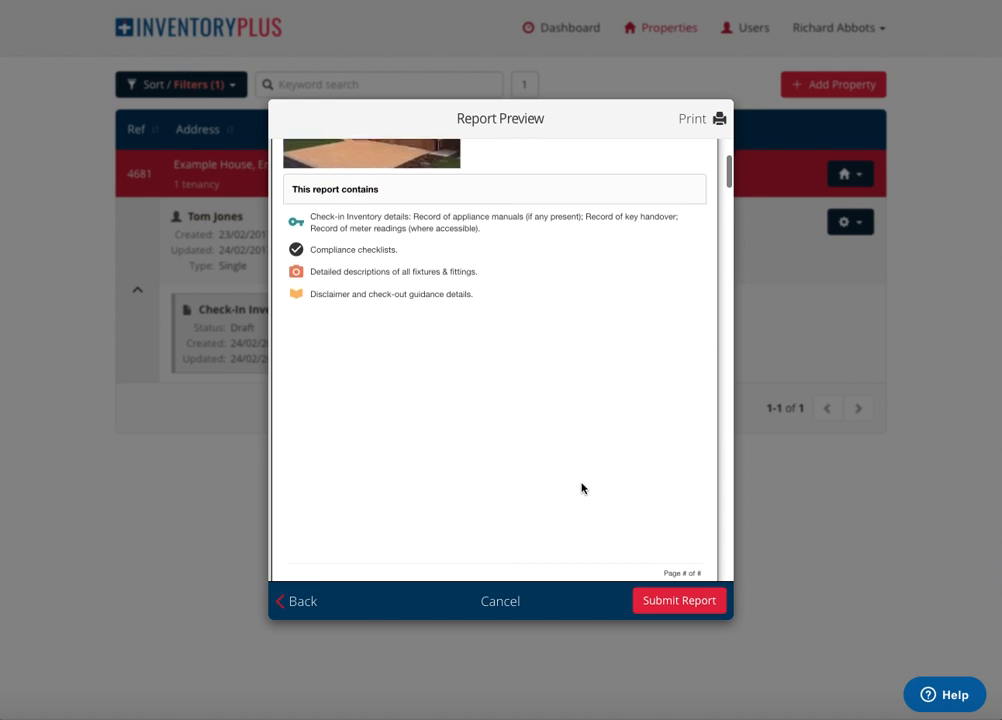
{"action": "scroll", "coordinate": [582, 488], "scroll_direction": "down", "scroll_amount": 8}
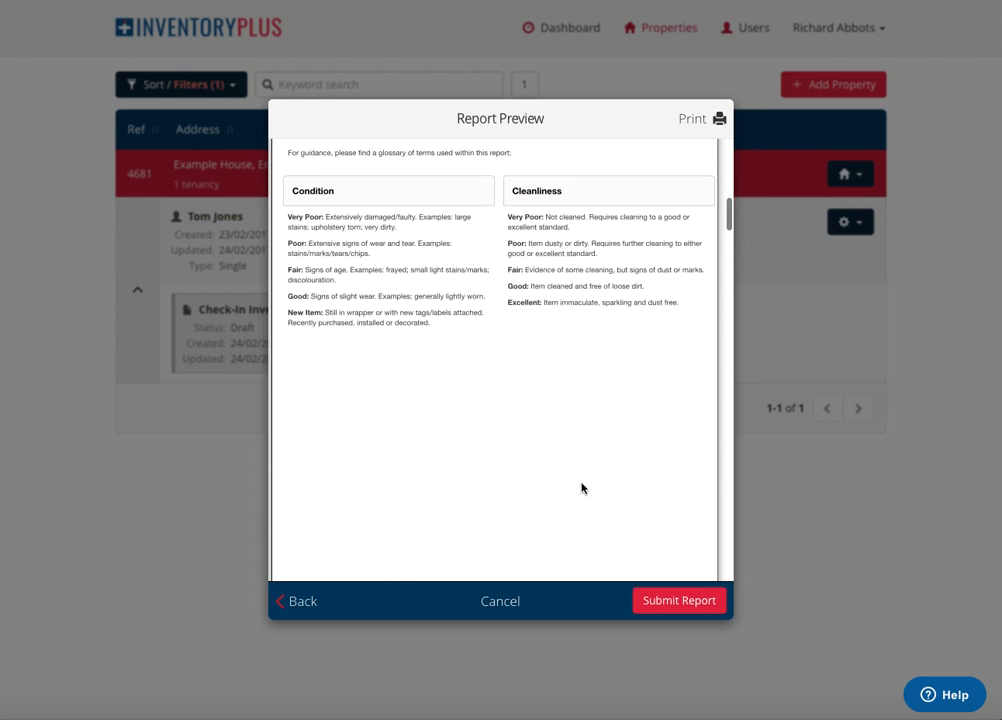
{"action": "scroll", "coordinate": [582, 488], "scroll_direction": "down", "scroll_amount": 7}
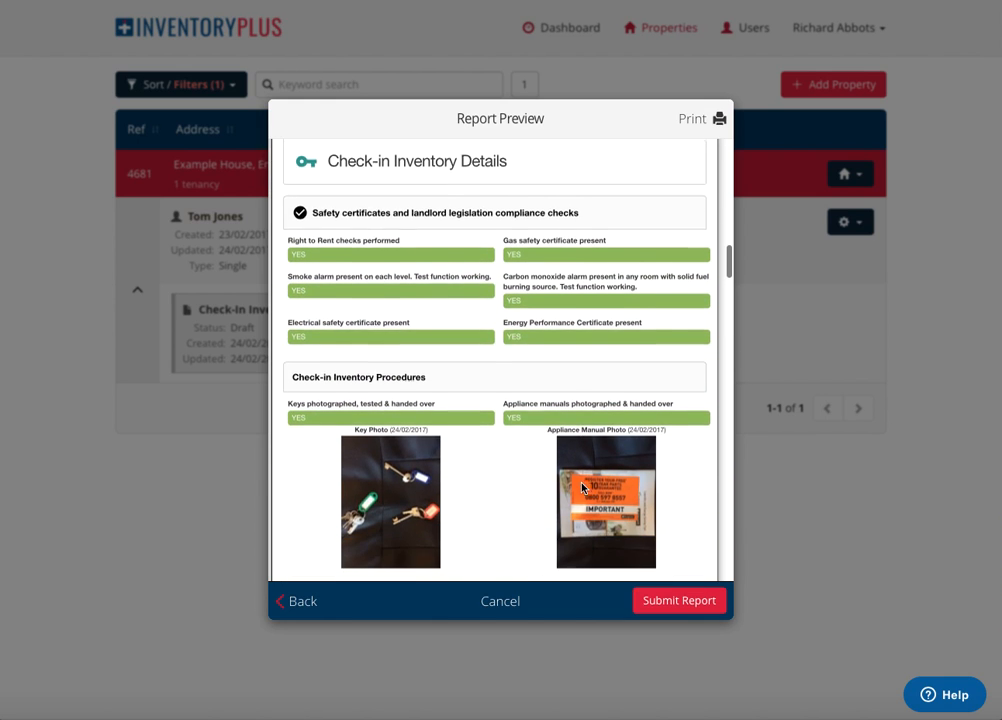
{"action": "scroll", "coordinate": [582, 488], "scroll_direction": "down", "scroll_amount": 12}
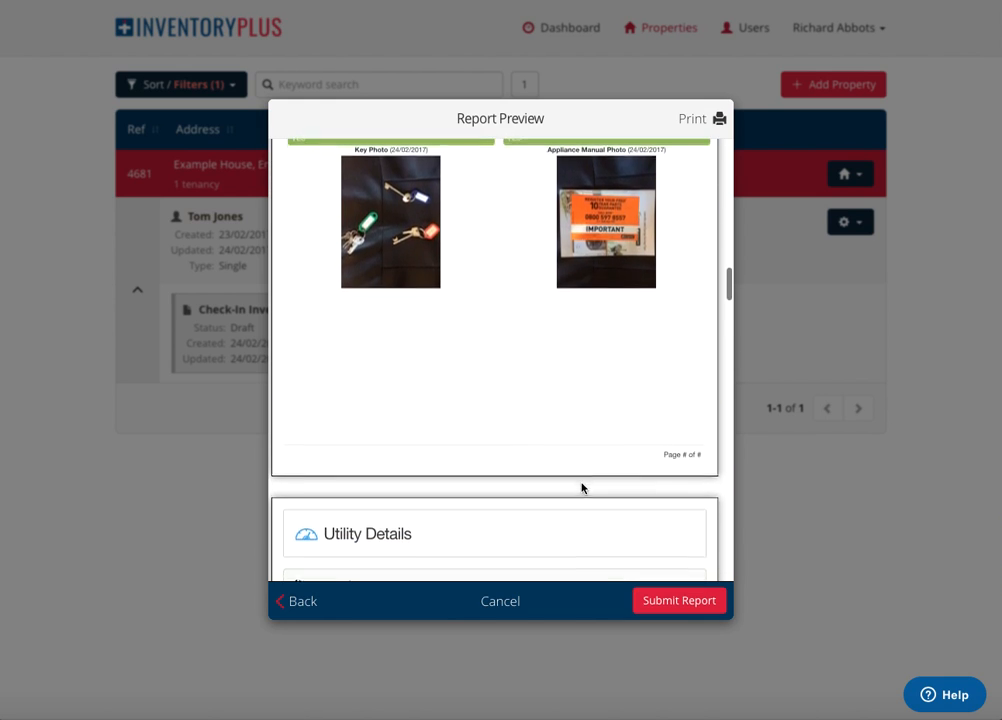
{"action": "scroll", "coordinate": [582, 488], "scroll_direction": "down", "scroll_amount": 10}
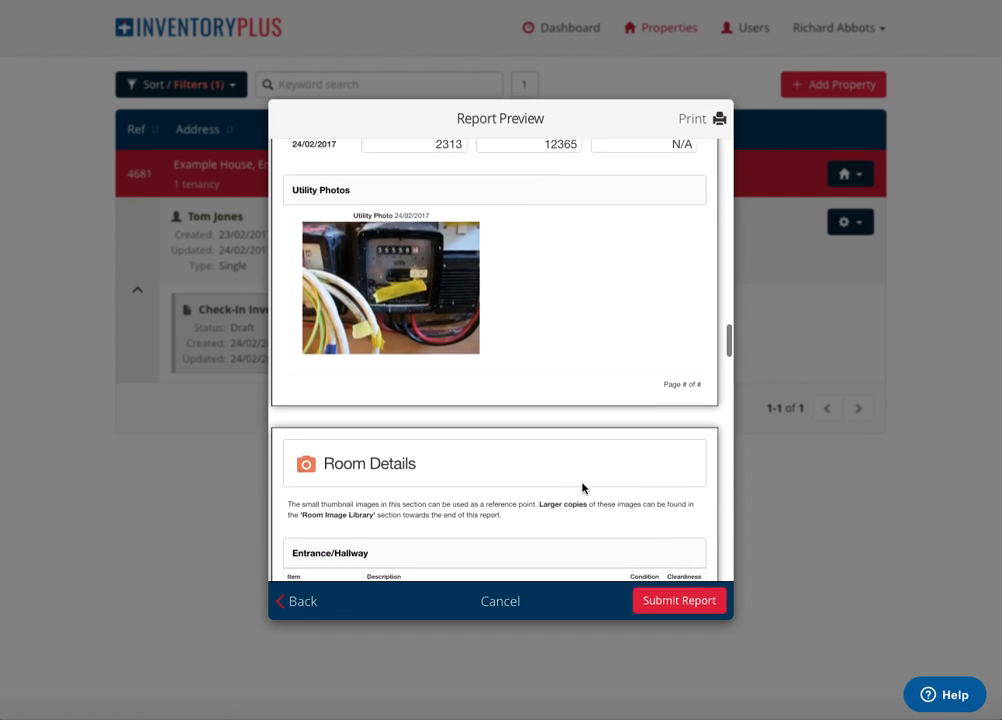
{"action": "scroll", "coordinate": [582, 488], "scroll_direction": "down", "scroll_amount": 8}
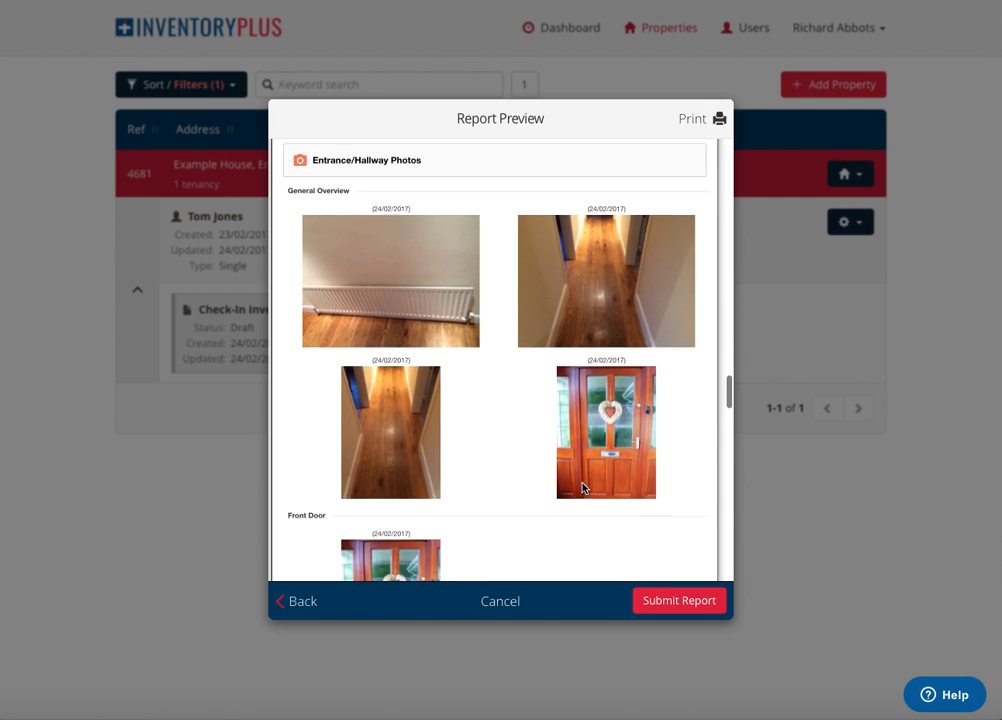
{"action": "left_click", "coordinate": [680, 604]}
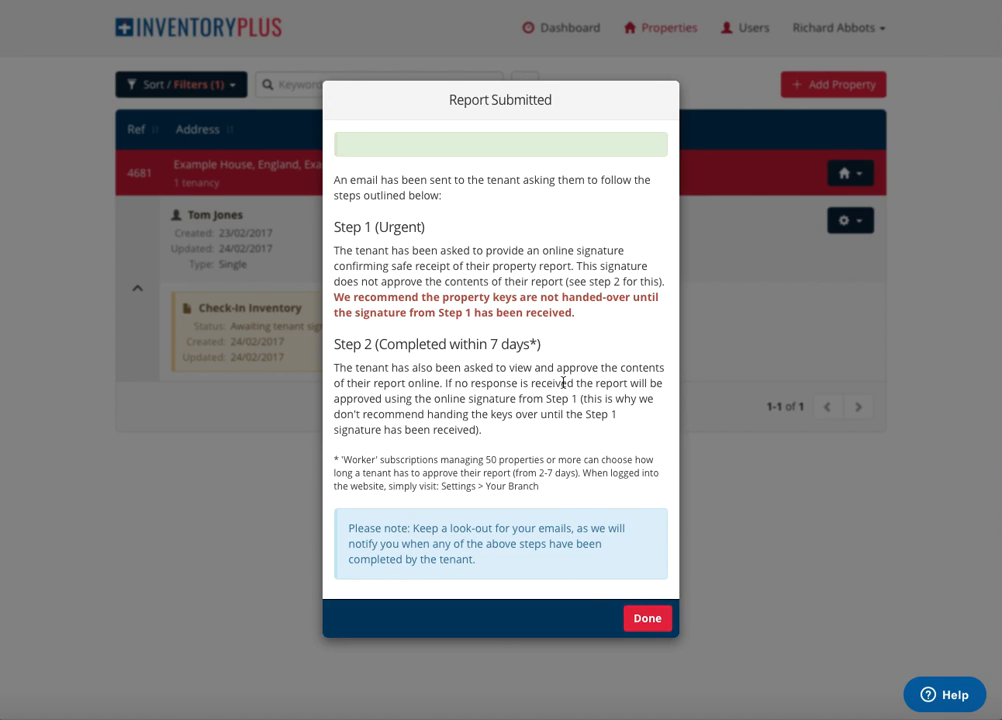
{"action": "left_click", "coordinate": [651, 624]}
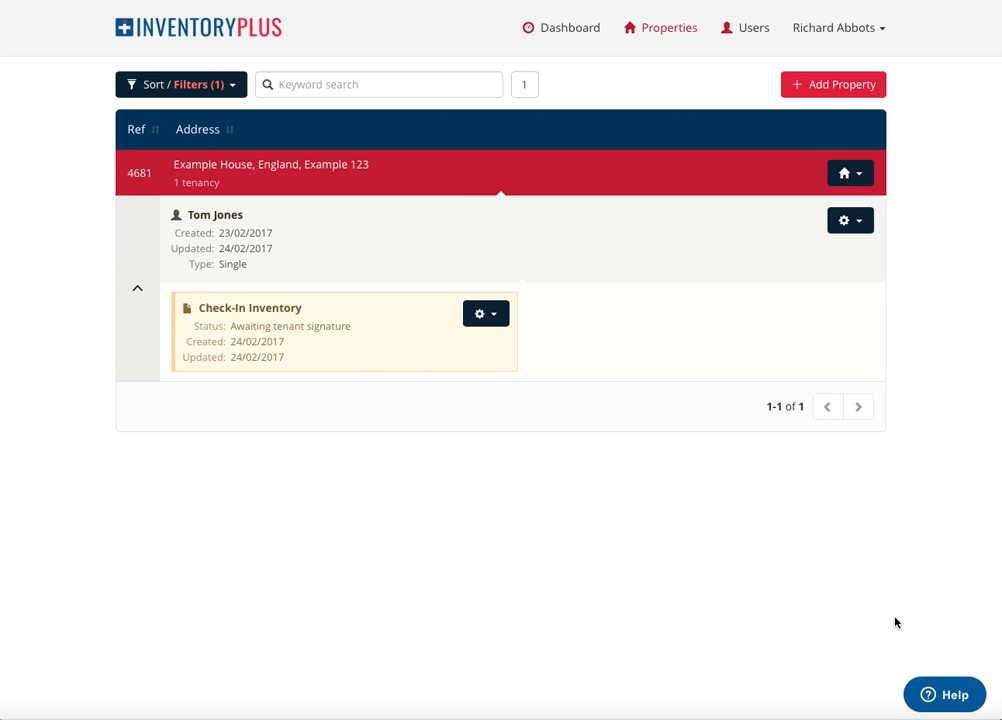
Search the help for "view report" and open the article "When can I view and print my report?".
{"action": "left_click", "coordinate": [946, 703]}
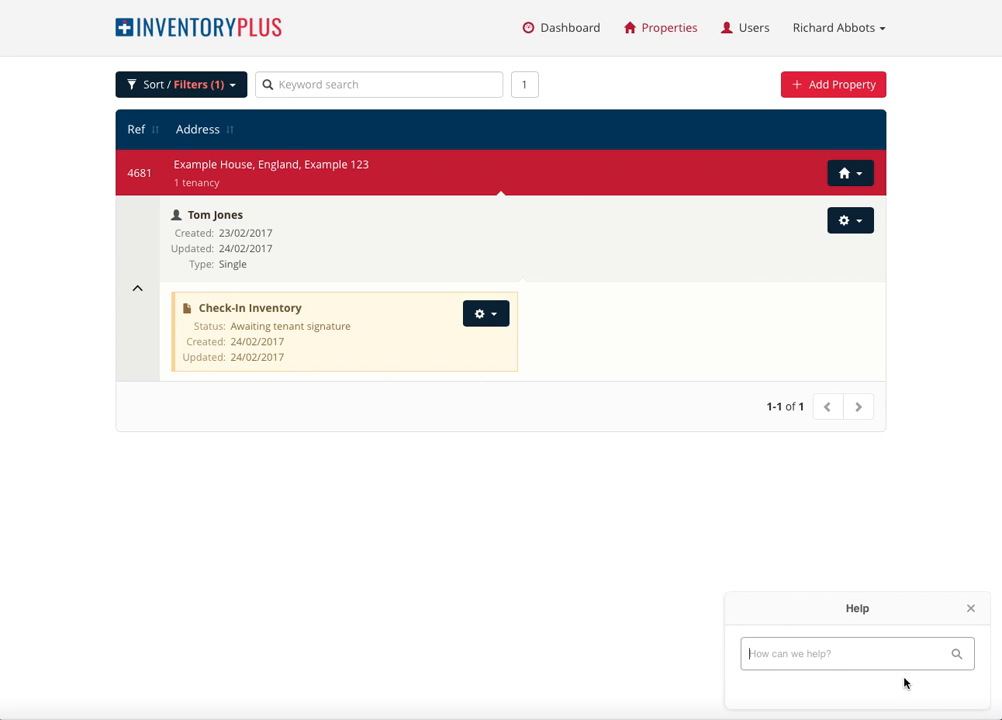
{"action": "type", "text": "view report"}
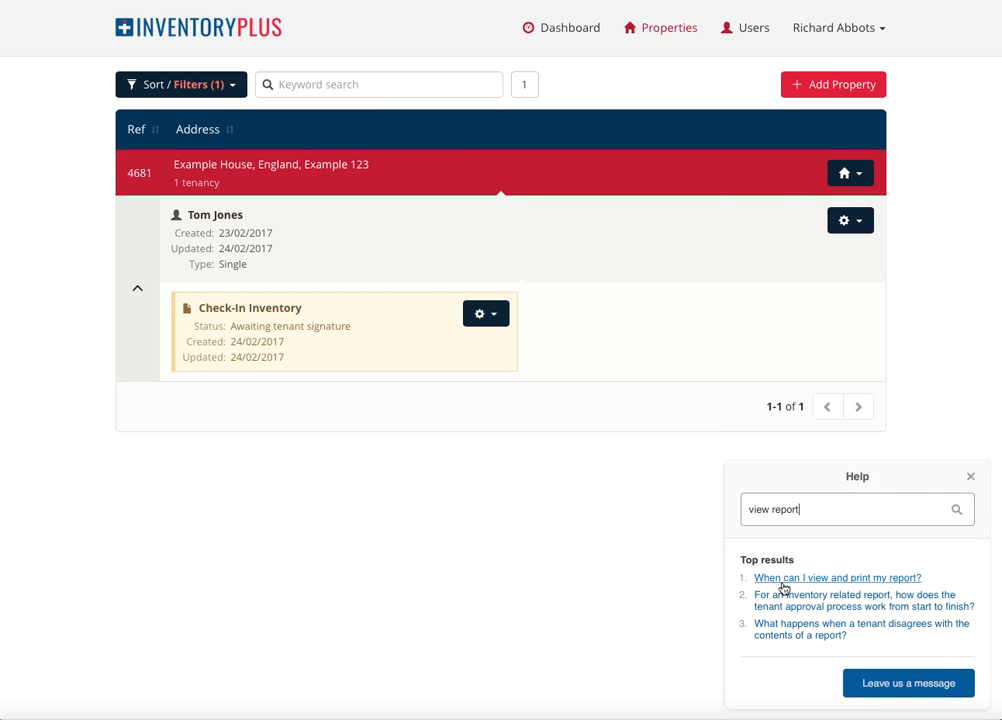
{"action": "left_click", "coordinate": [868, 580]}
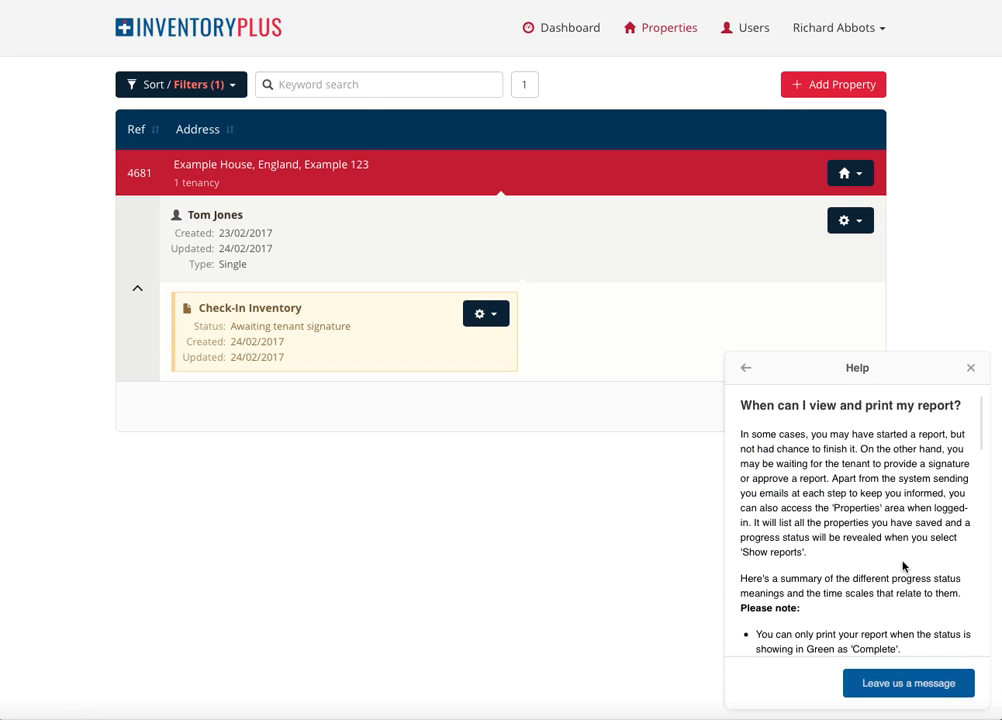
Read the help article's explanations of the inventory report statuses and close the help.
{"action": "scroll", "coordinate": [904, 567], "scroll_direction": "down", "scroll_amount": 3}
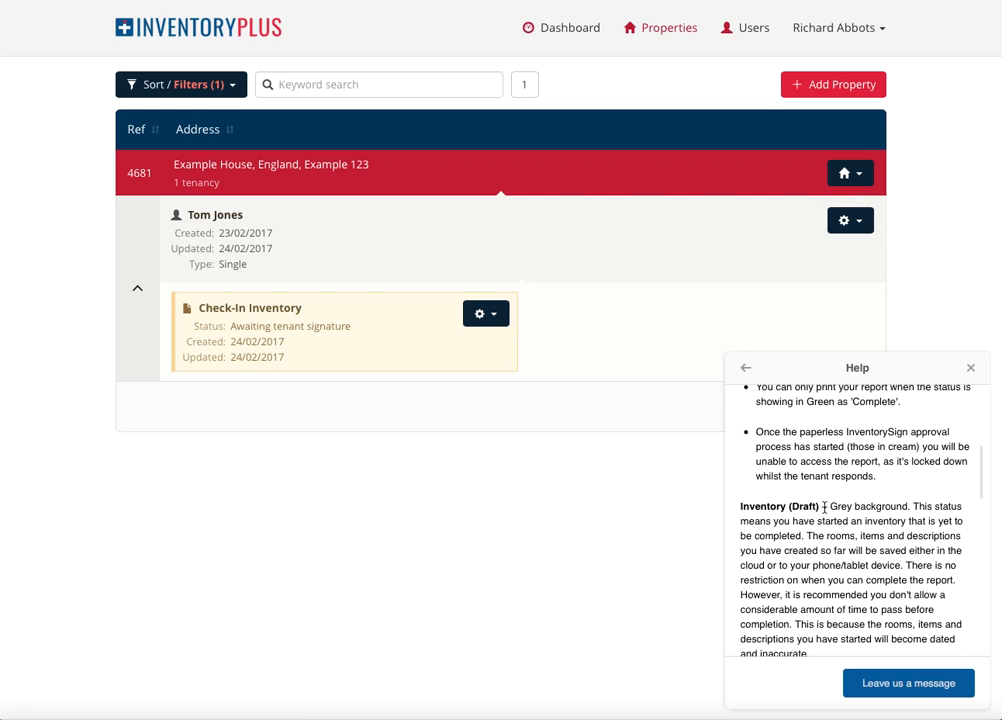
{"action": "scroll", "coordinate": [825, 507], "scroll_direction": "down", "scroll_amount": 3}
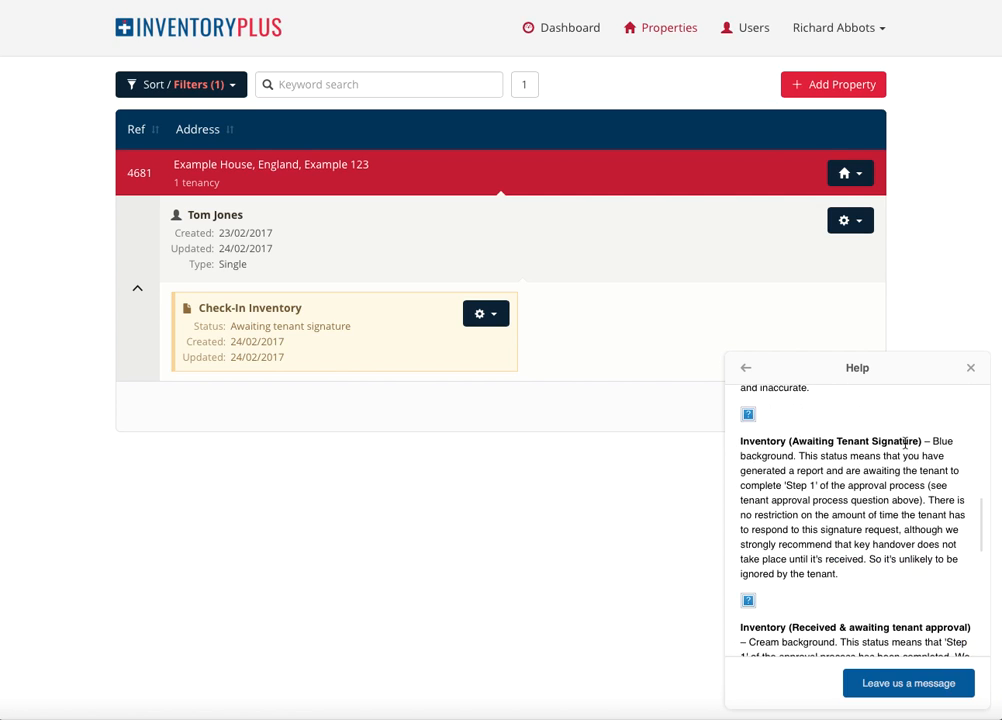
{"action": "scroll", "coordinate": [909, 442], "scroll_direction": "up", "scroll_amount": 1}
{"action": "scroll", "coordinate": [835, 514], "scroll_direction": "down", "scroll_amount": 10}
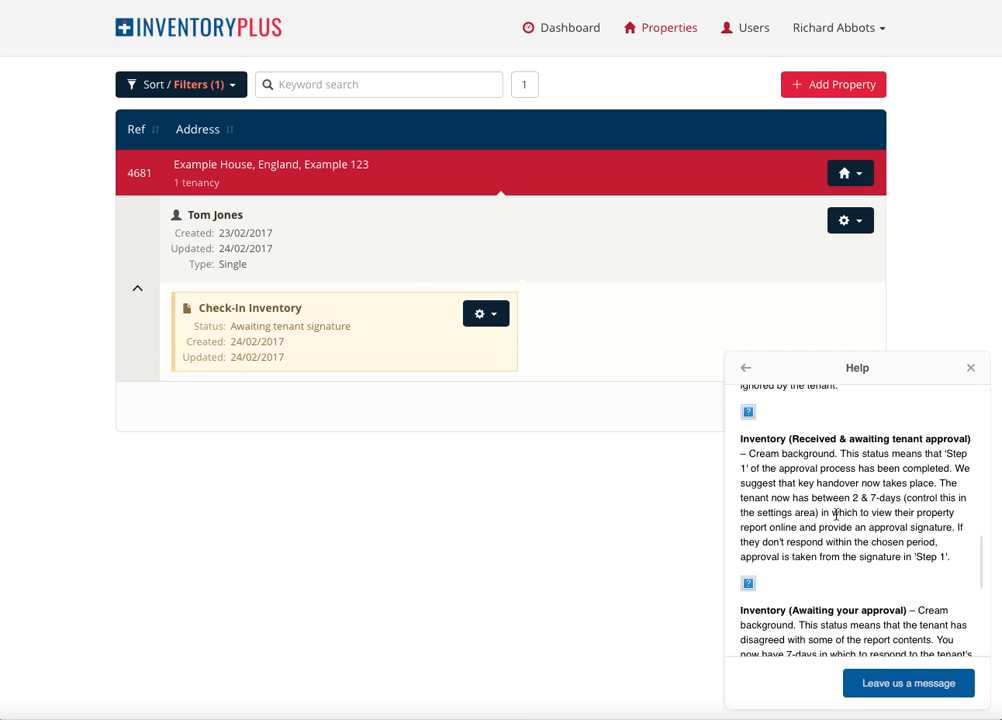
{"action": "scroll", "coordinate": [838, 517], "scroll_direction": "up", "scroll_amount": 10}
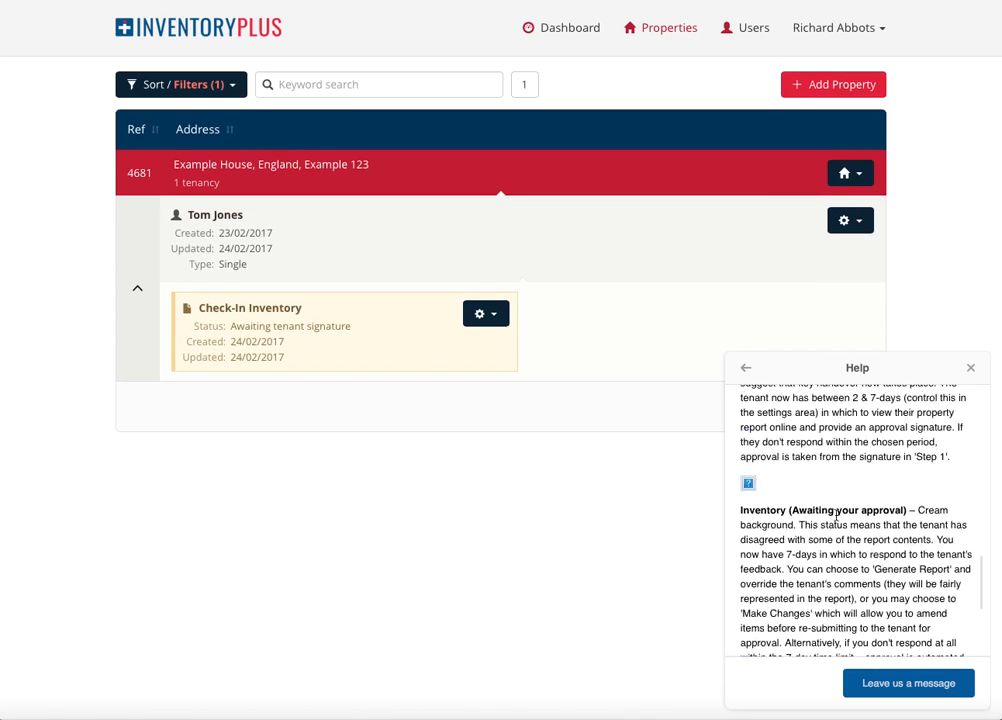
{"action": "scroll", "coordinate": [844, 512], "scroll_direction": "up", "scroll_amount": 6}
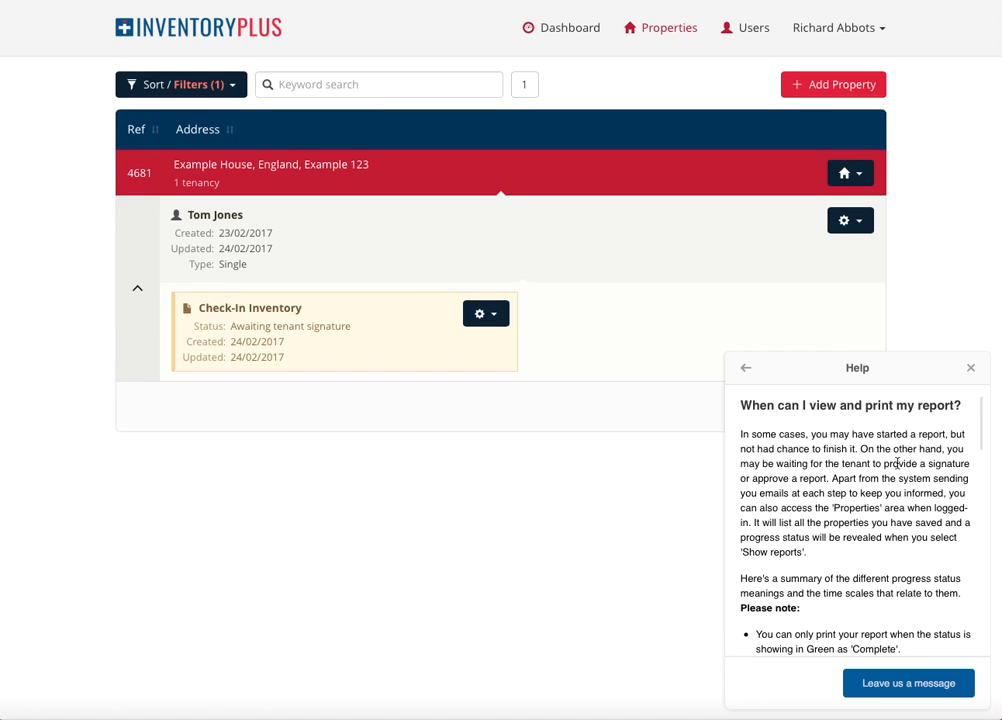
{"action": "left_click", "coordinate": [971, 369]}
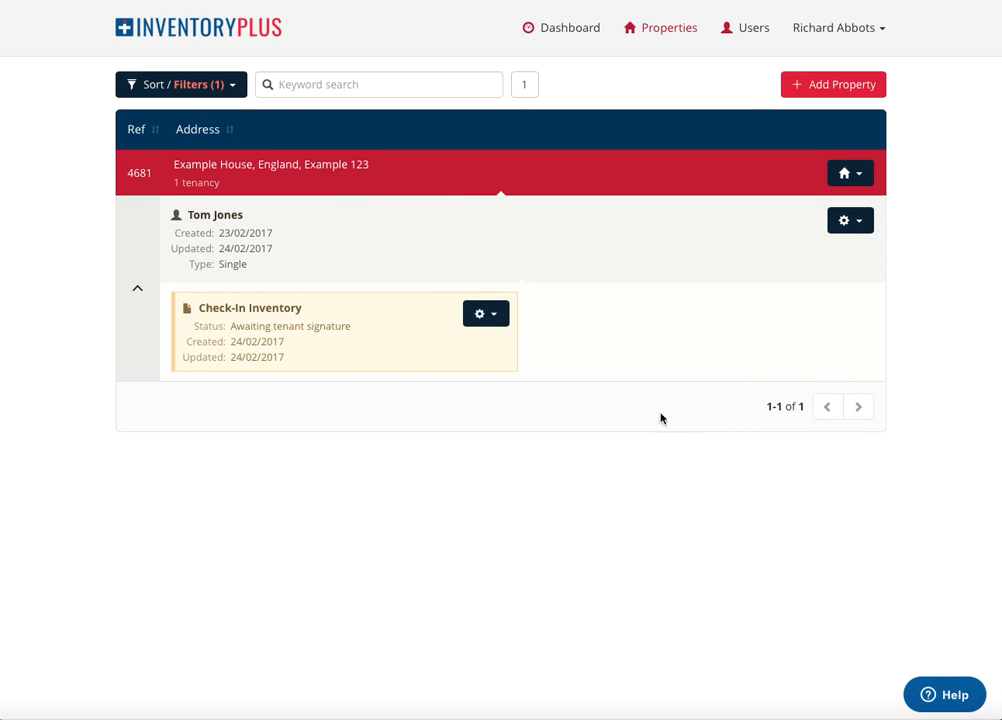
Examine the sort options and status filters available for the property list, leaving them as they are.
{"action": "left_click", "coordinate": [234, 85]}
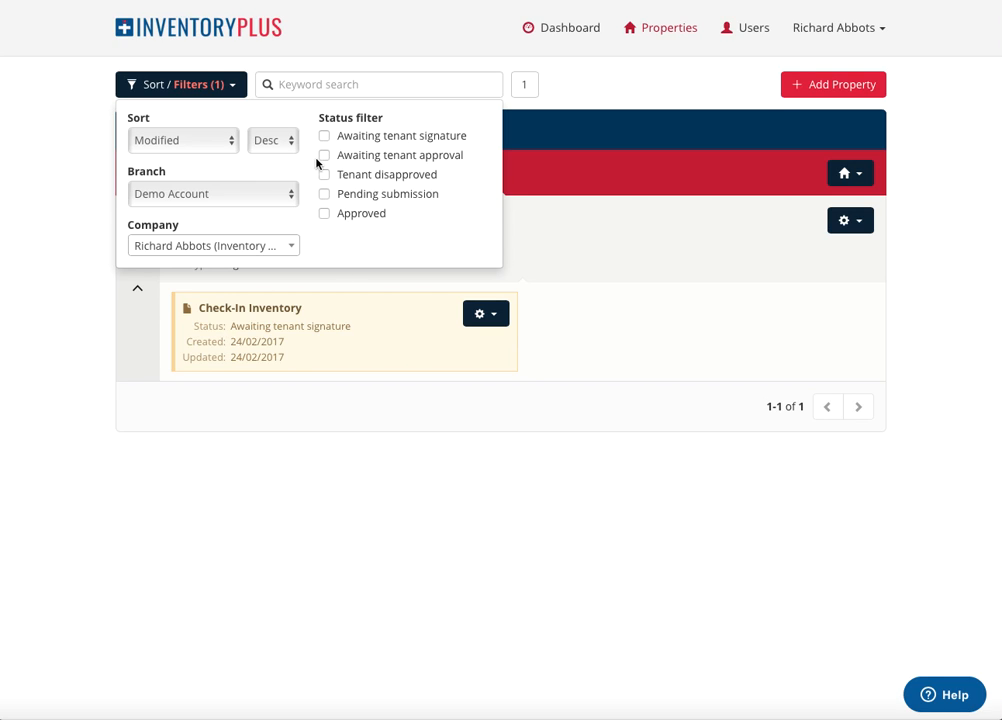
{"action": "left_click", "coordinate": [570, 484]}
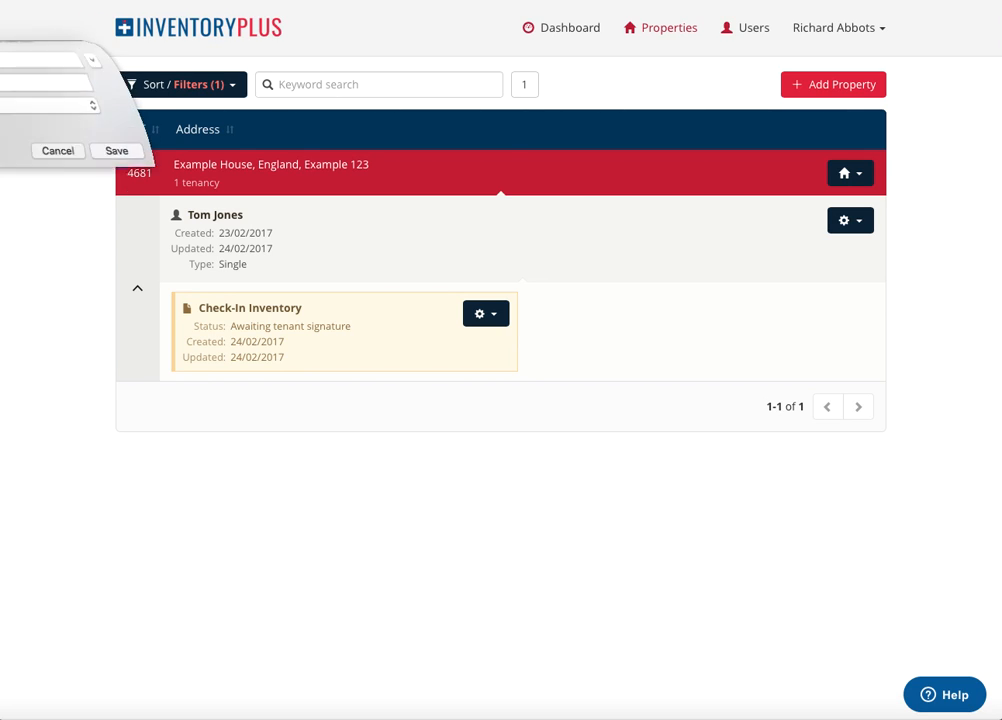
{"action": "key", "text": "BackSpace"}
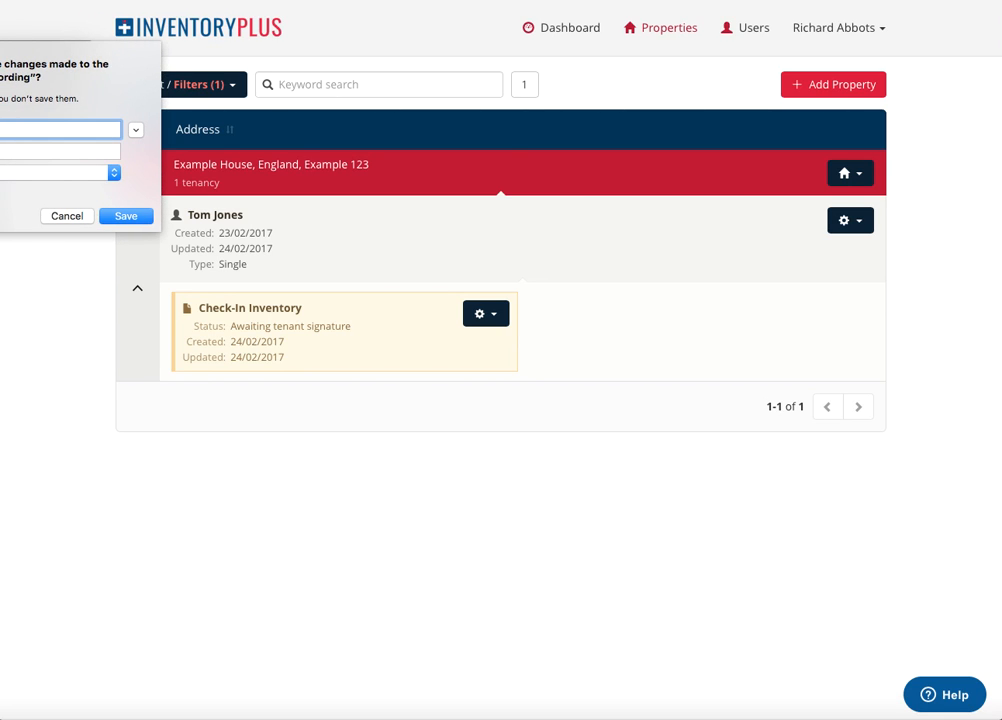